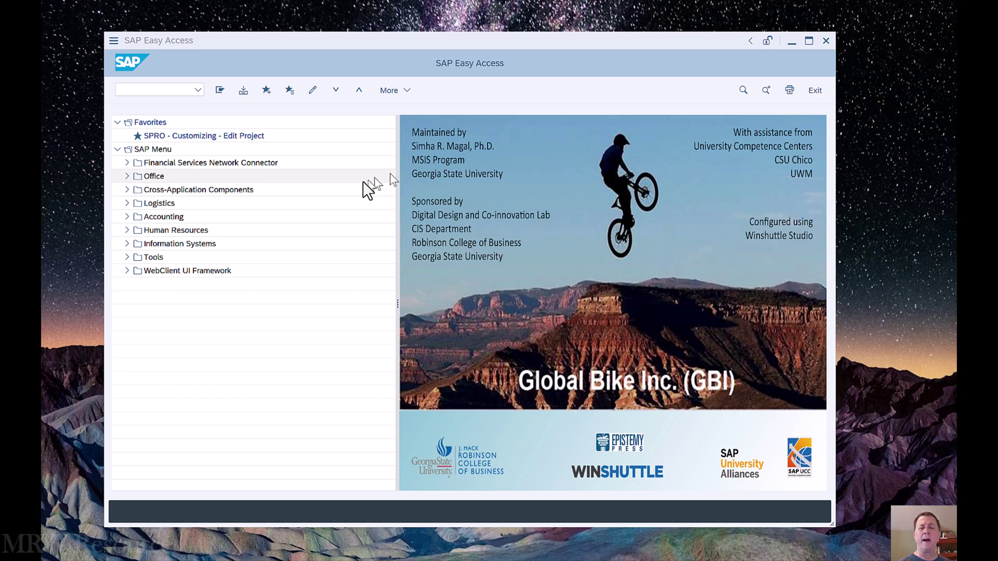
Expand Accounting, Financial Accounting, General Ledger, Master Records, G/L Accounts and Individual Processing, and select FS00 - Centrally
left_click(126, 216)
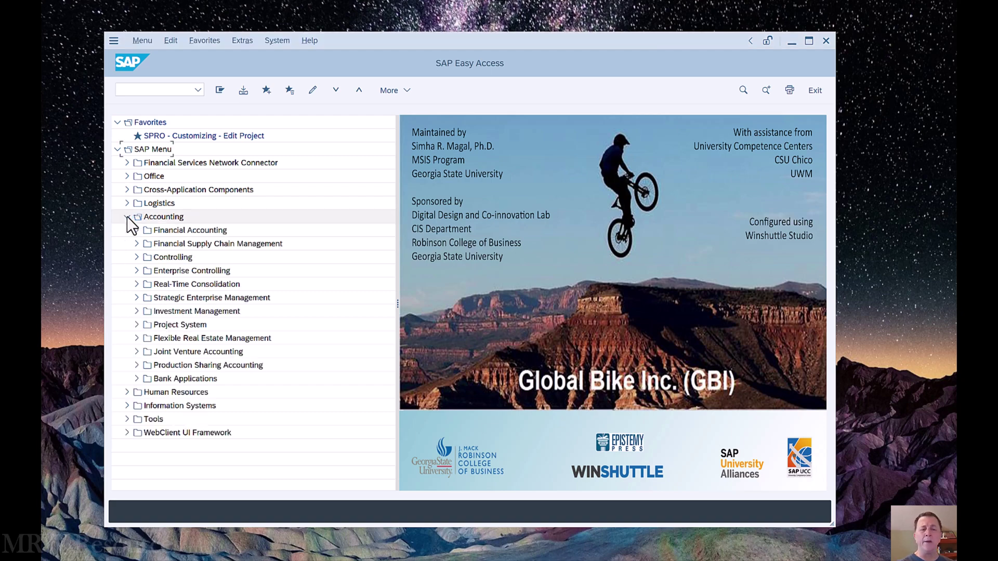
left_click(136, 230)
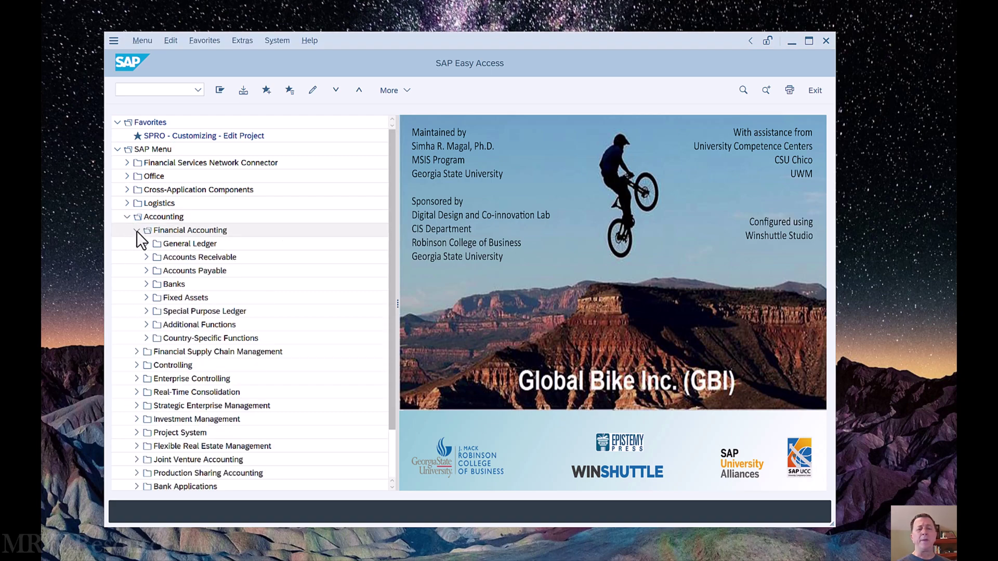
left_click(146, 241)
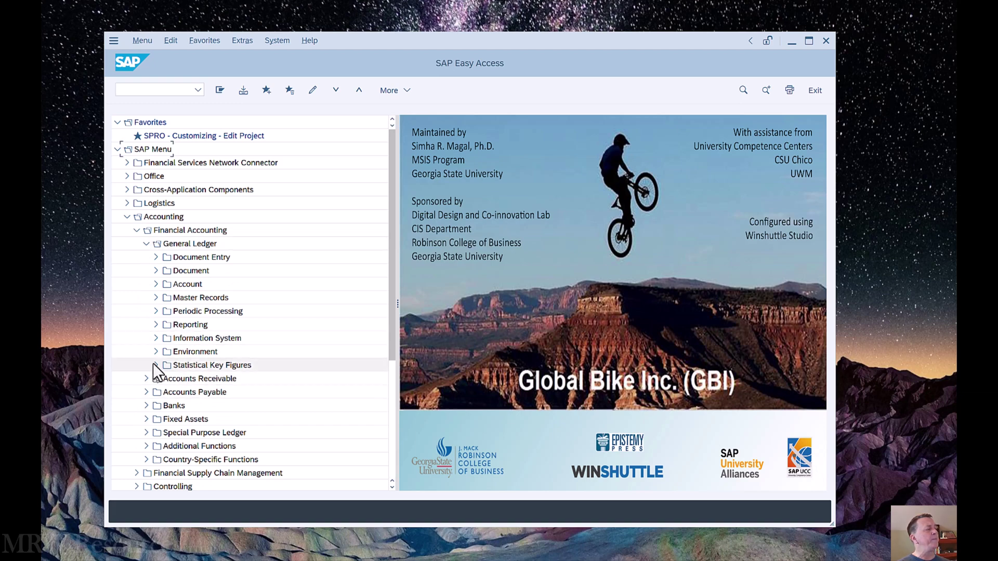
left_click(156, 298)
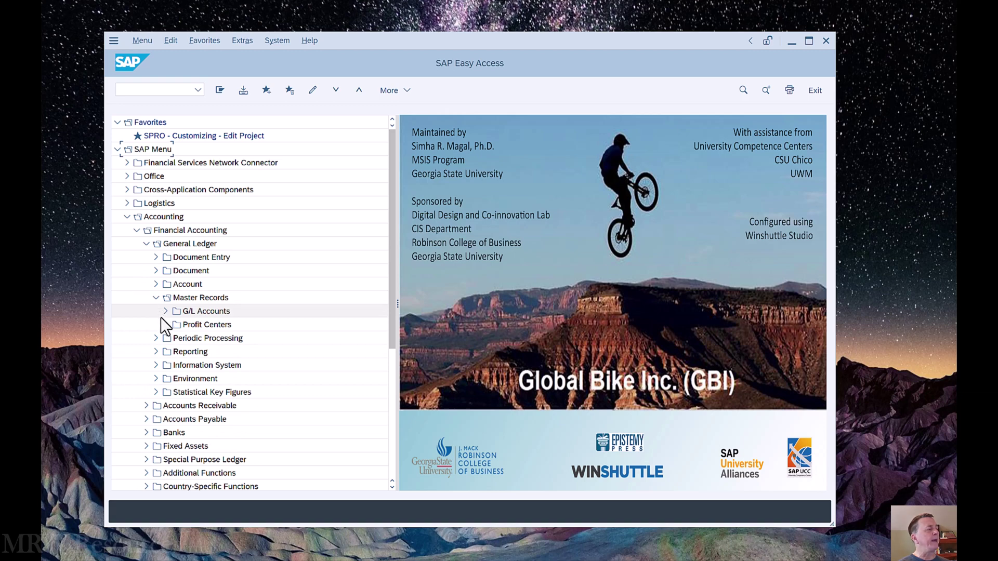
left_click(165, 311)
left_click(175, 325)
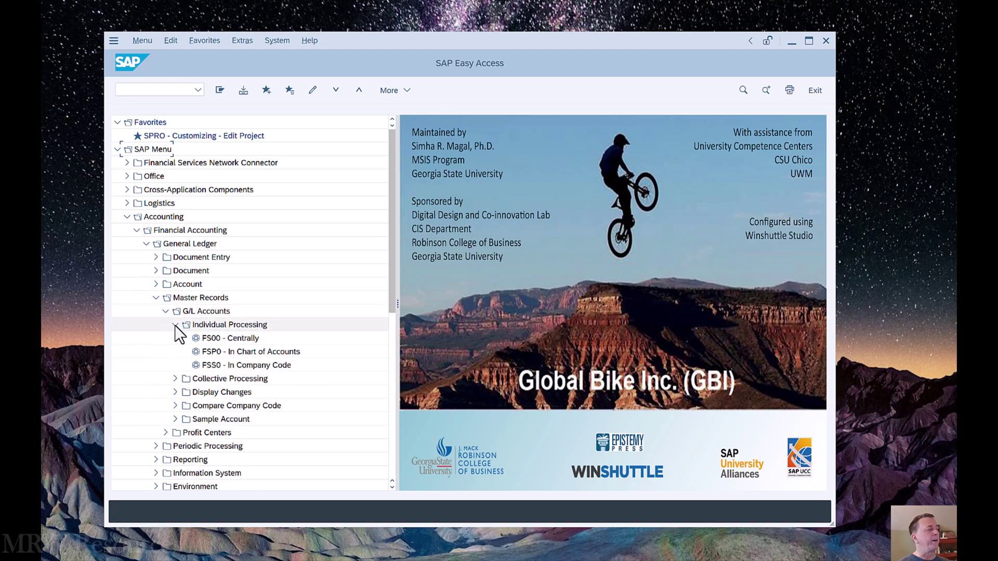
left_click(251, 339)
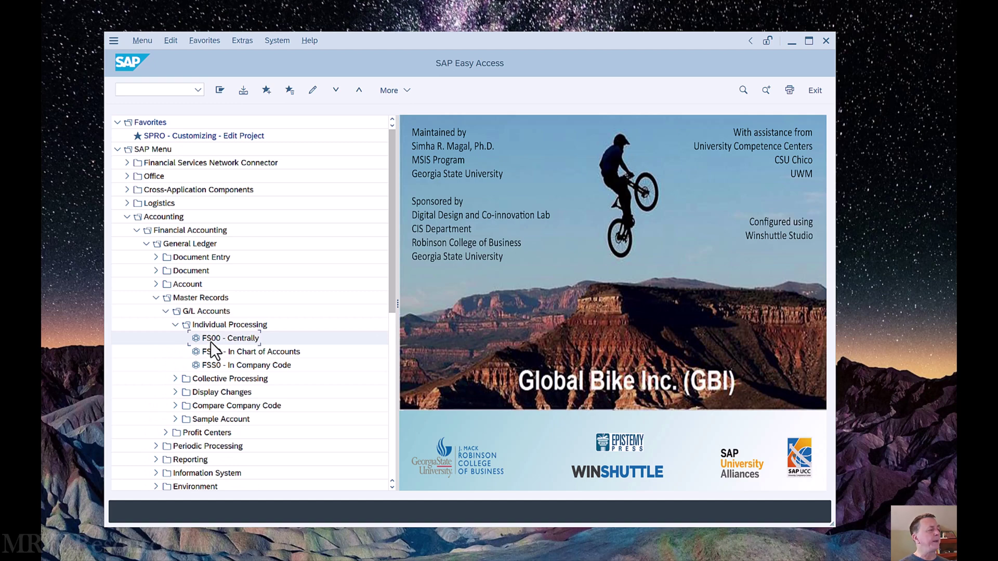
Run transaction FS00 to edit G/L accounts centrally
left_click(129, 90)
type("FS00")
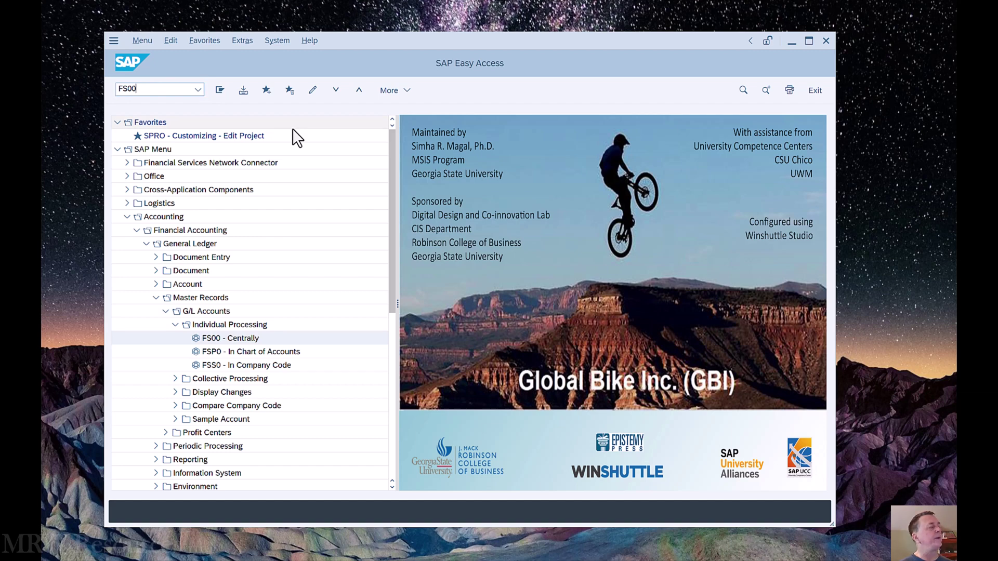
key("Return")
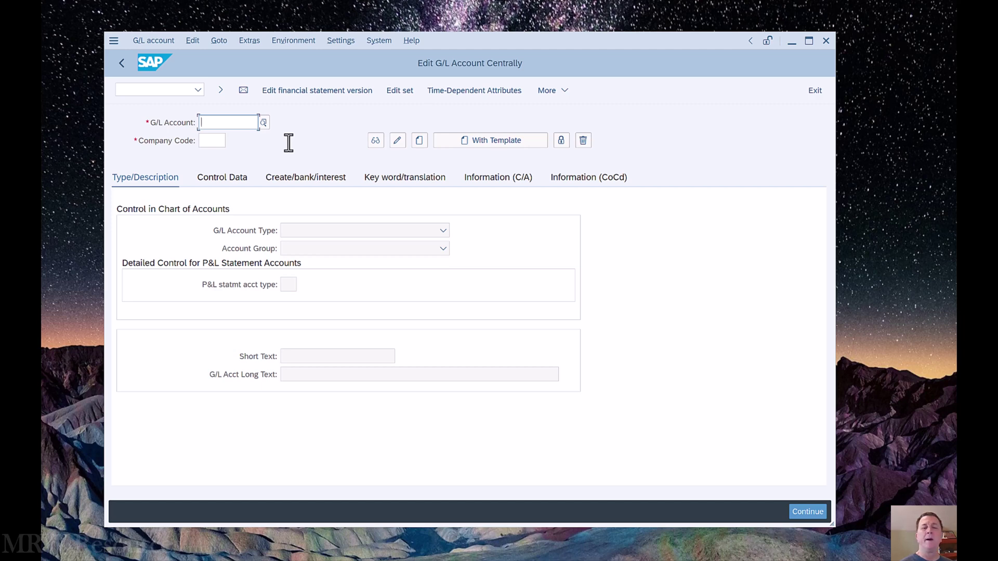
Search the G/L accounts in chart of accounts GL27 and choose the bank account 100000
left_click(260, 126)
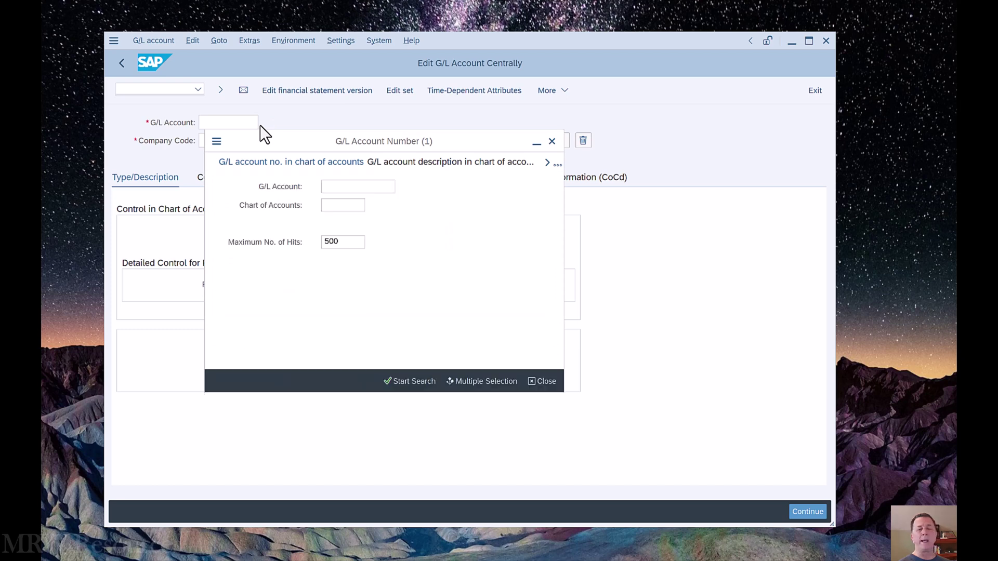
left_click(327, 206)
type("GL")
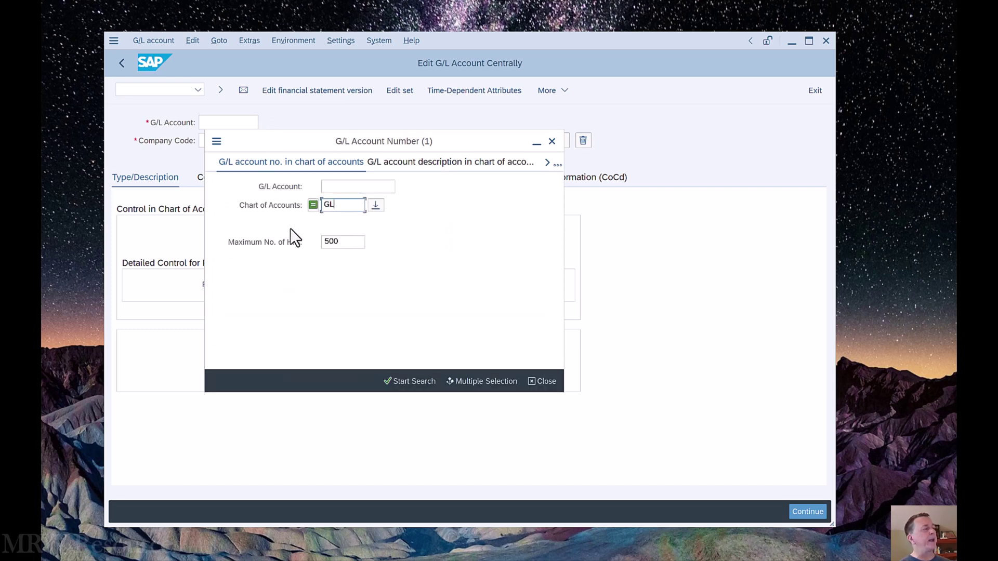
type("27")
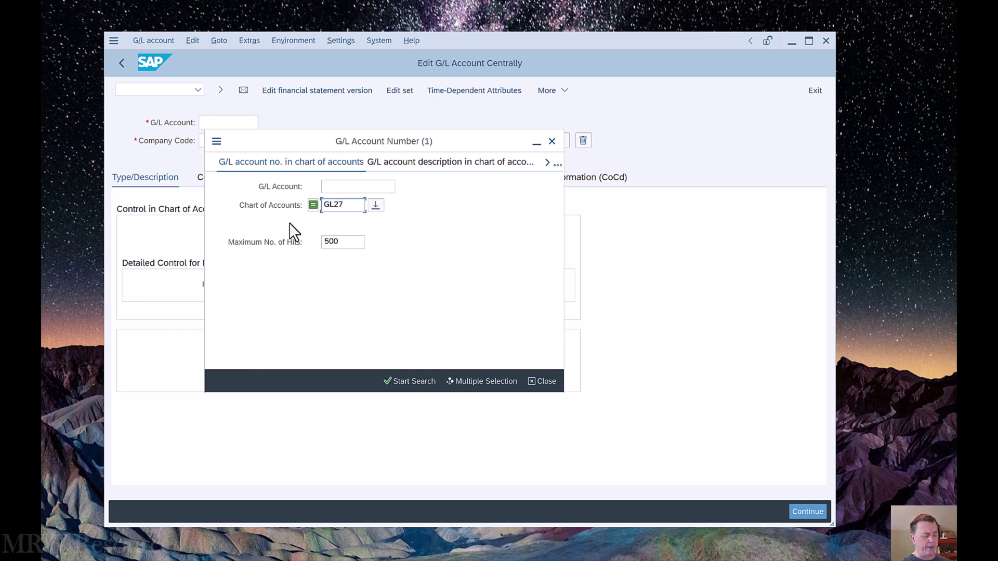
key("Return")
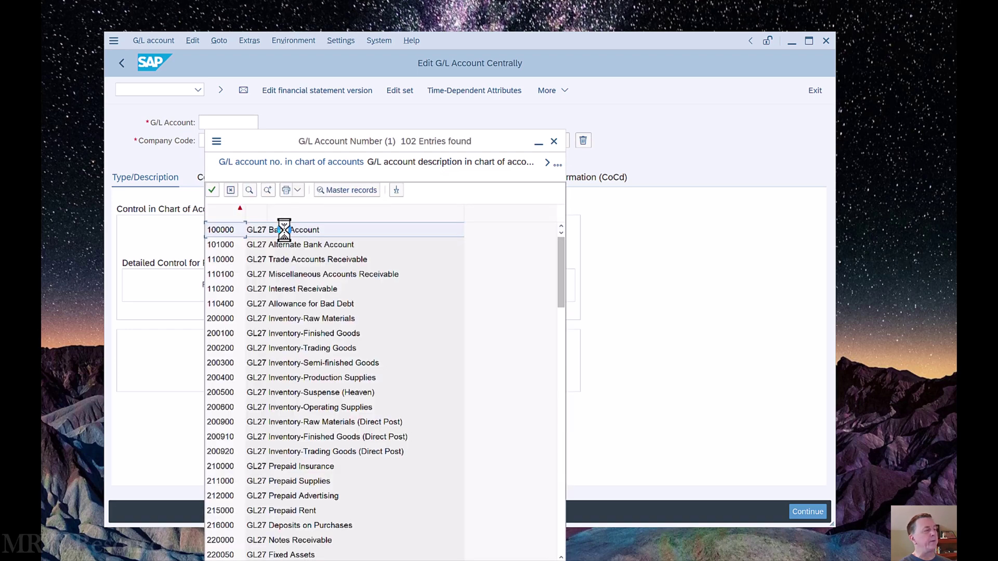
double_click(218, 232)
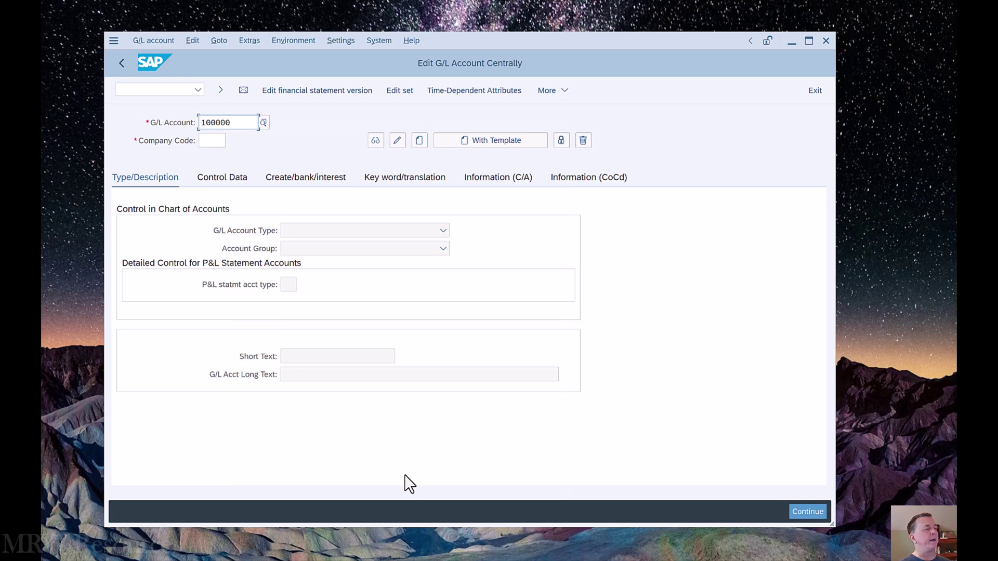
Set the company code to US27 and display the bank account's master data
left_click(249, 57)
key("Return")
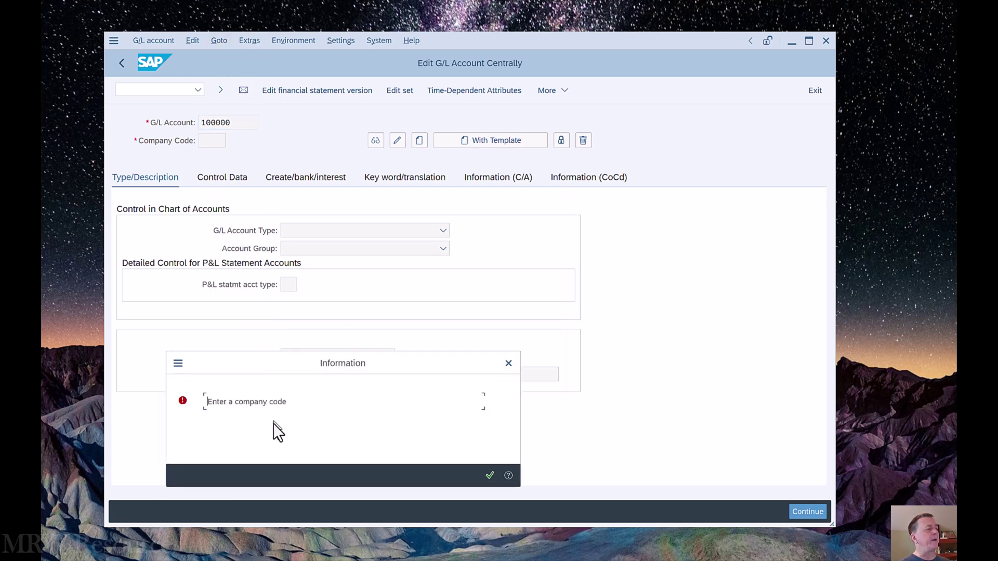
left_click(507, 363)
left_click(203, 142)
type("US27")
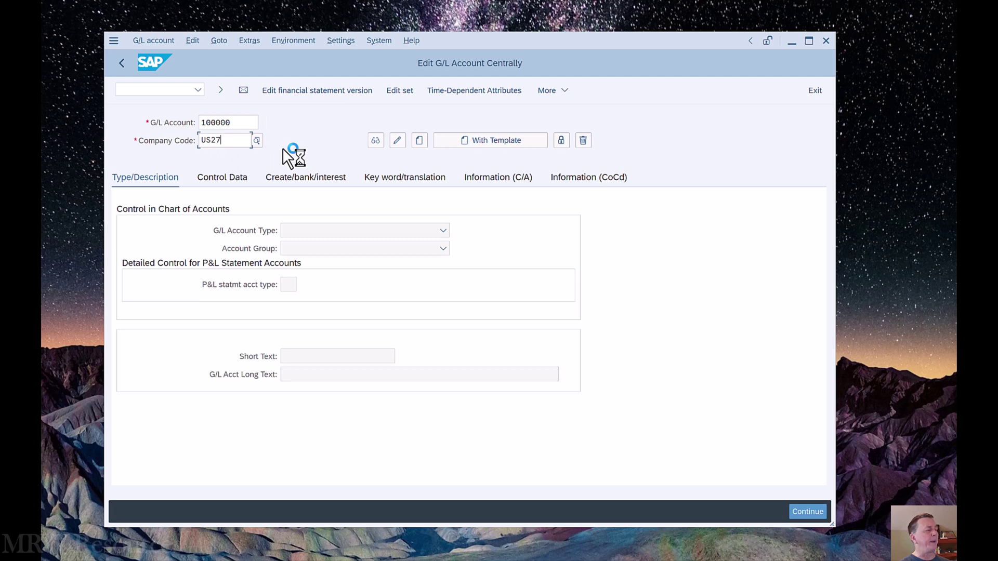
key("Return")
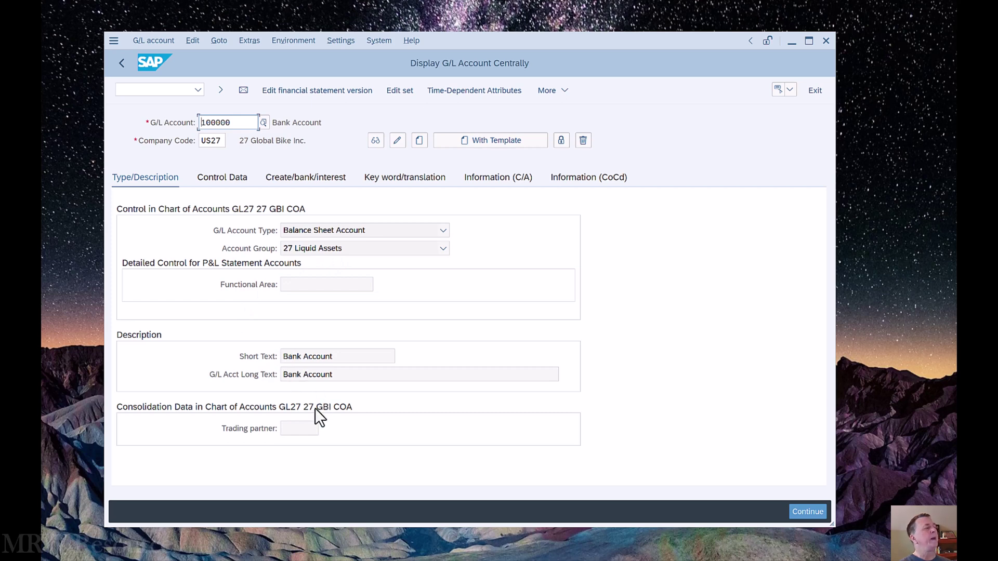
Examine the bank account's control data, document creation settings, chart of accounts information and type/description, and leave the account display
left_click(219, 180)
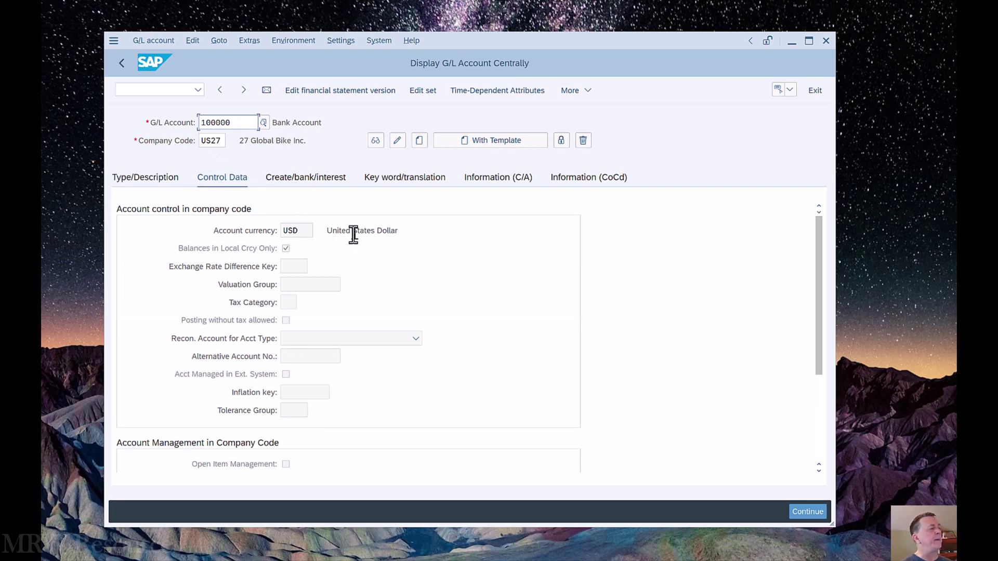
left_click(306, 181)
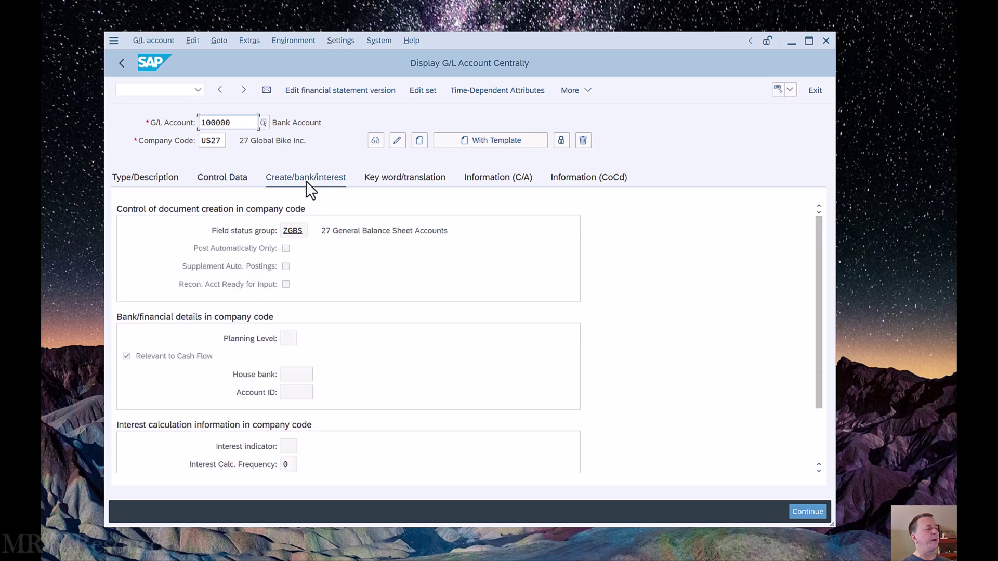
left_click(522, 183)
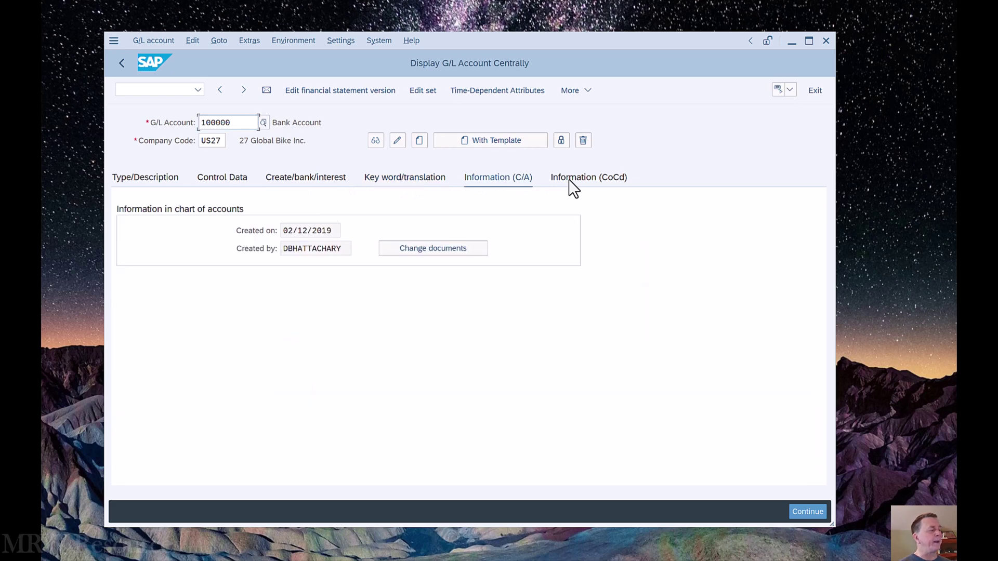
left_click(150, 180)
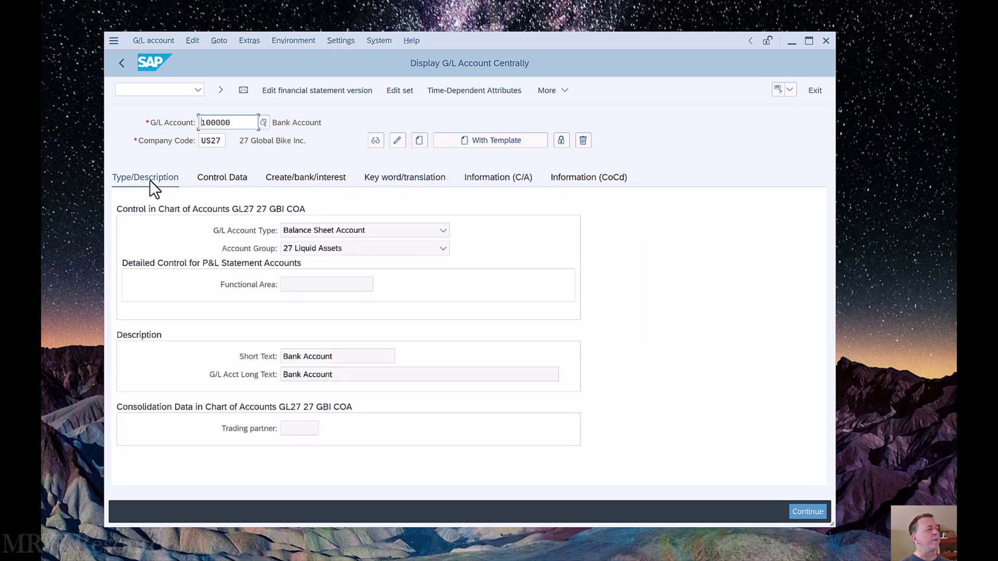
left_click(121, 64)
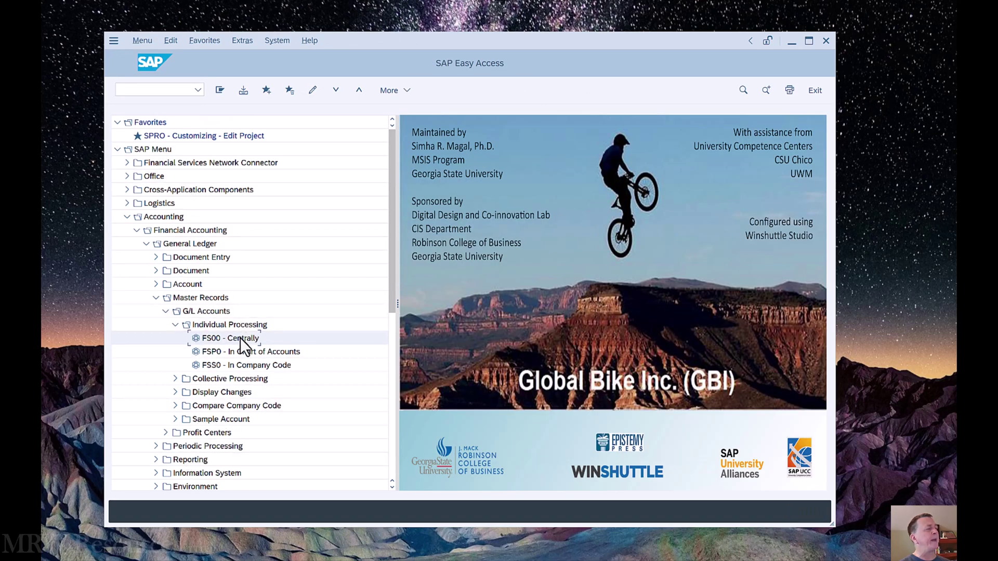
Reopen FS00 - Centrally and replace the G/L account number with 330100
double_click(240, 338)
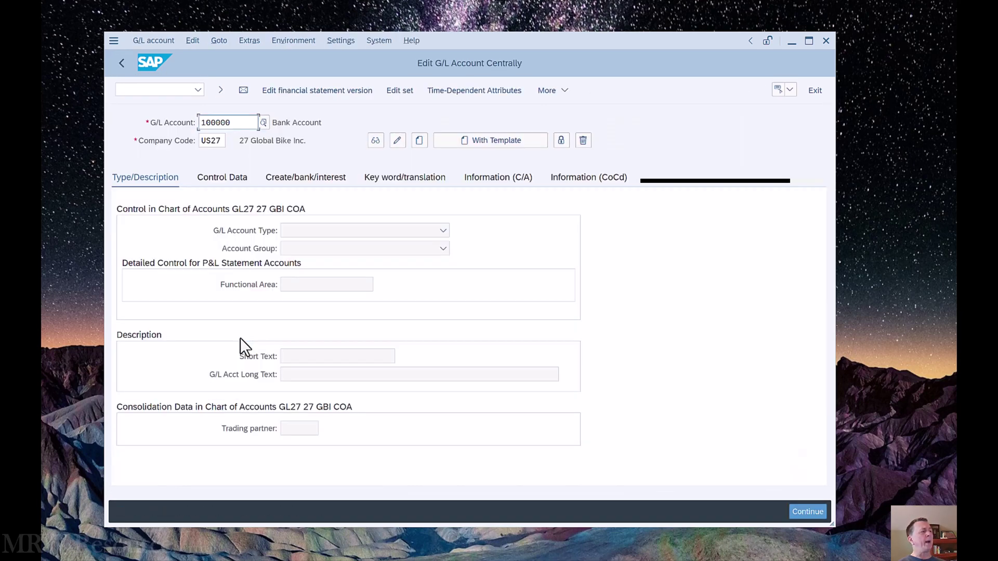
left_click(377, 121)
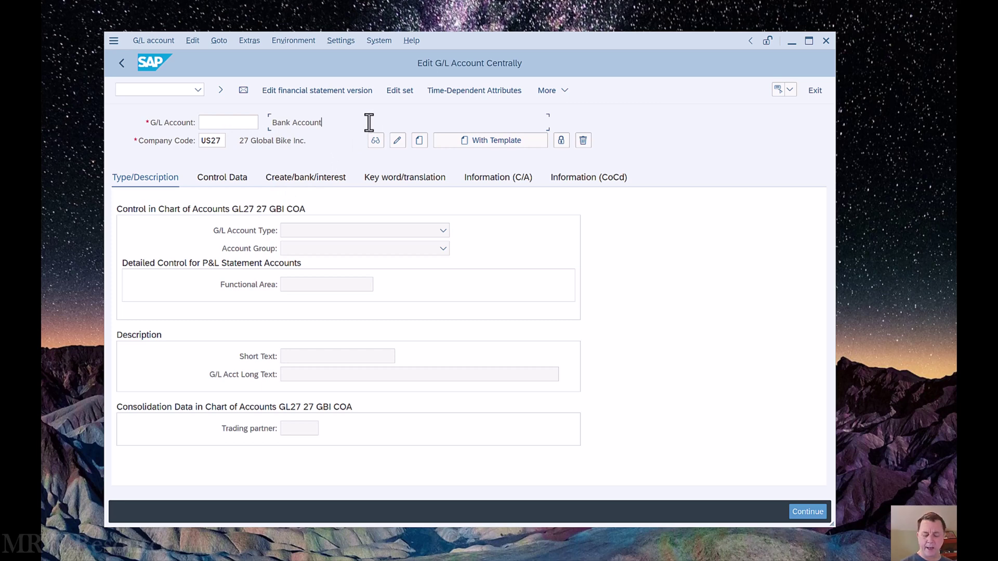
left_click(210, 125)
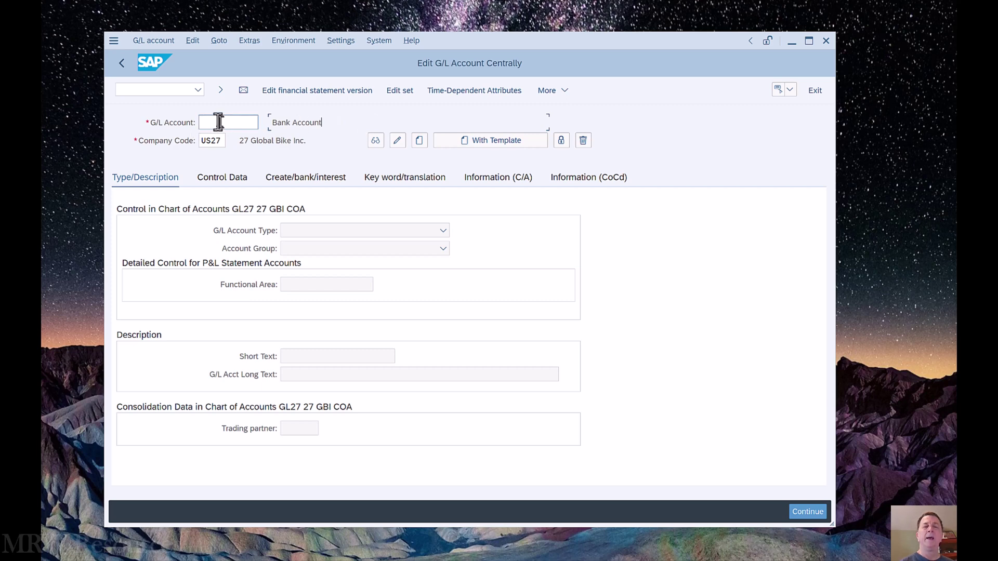
type("330100")
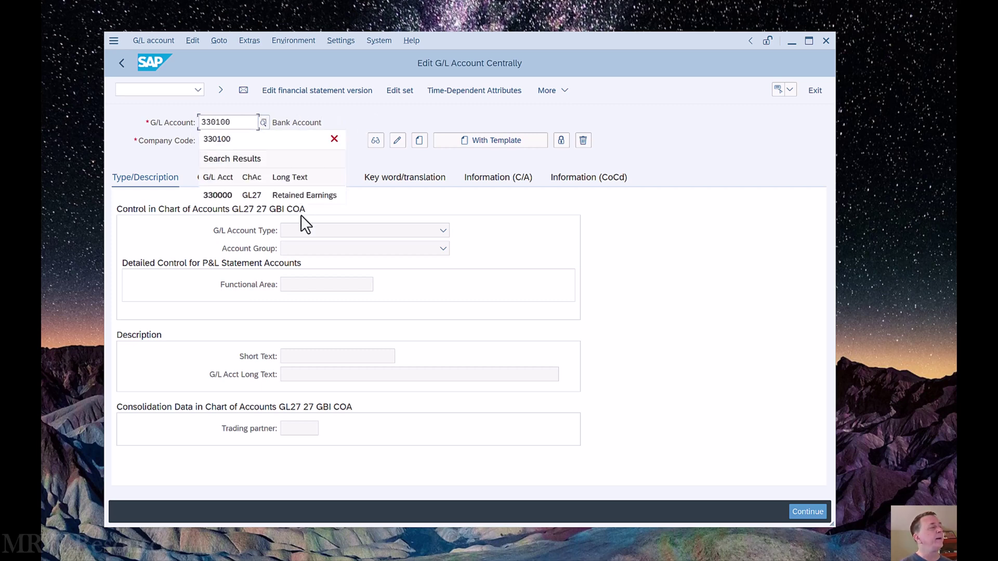
left_click(358, 117)
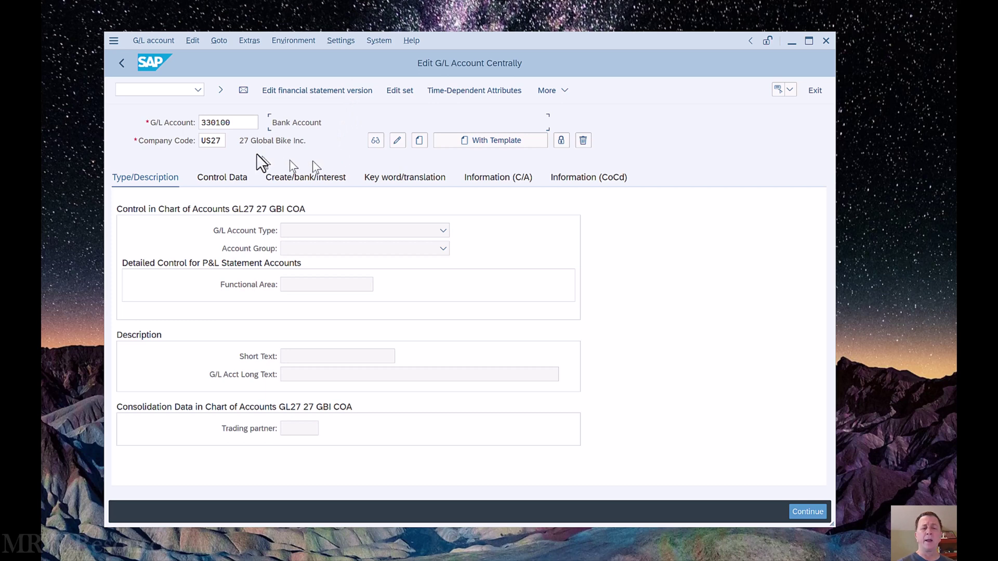
left_click(235, 123)
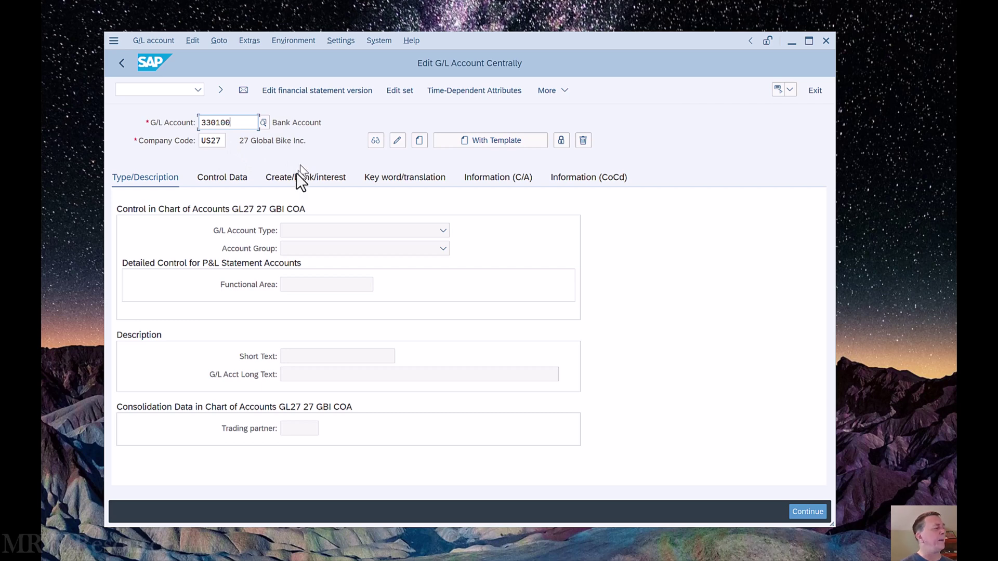
left_click(311, 233)
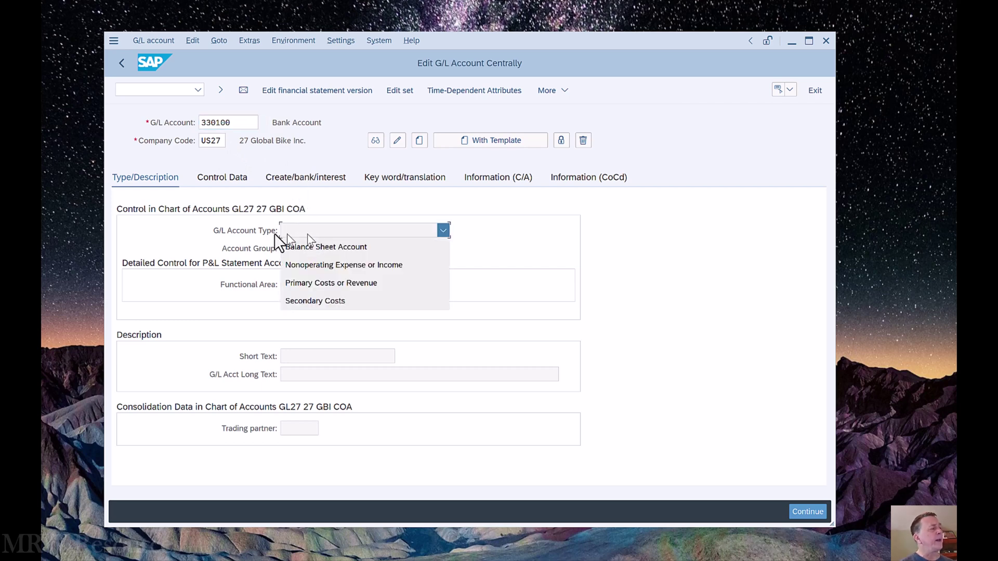
left_click(208, 235)
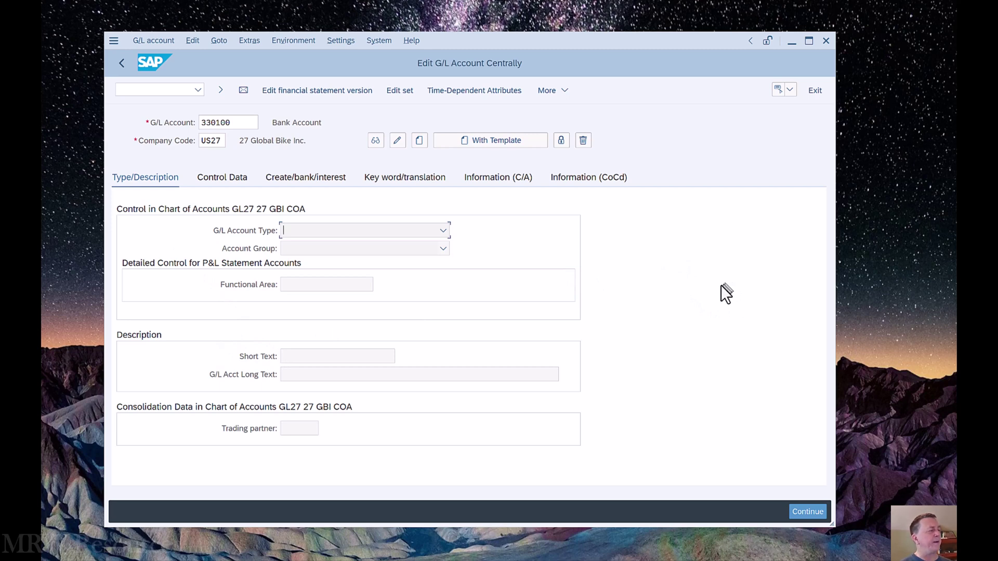
Create the G/L account with a template, using reference account 330100 from company code US00
left_click(495, 138)
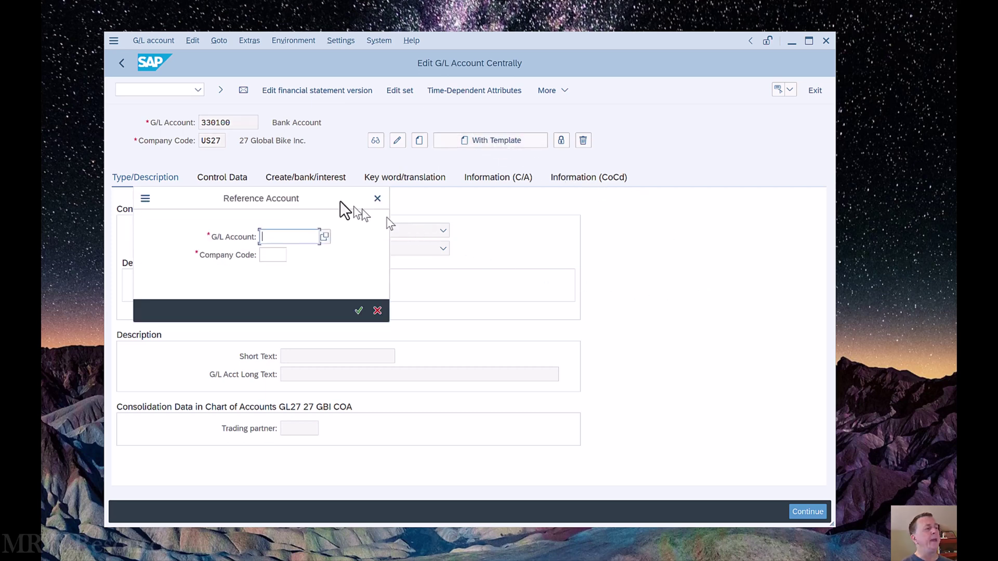
left_click_drag(323, 196, 681, 224)
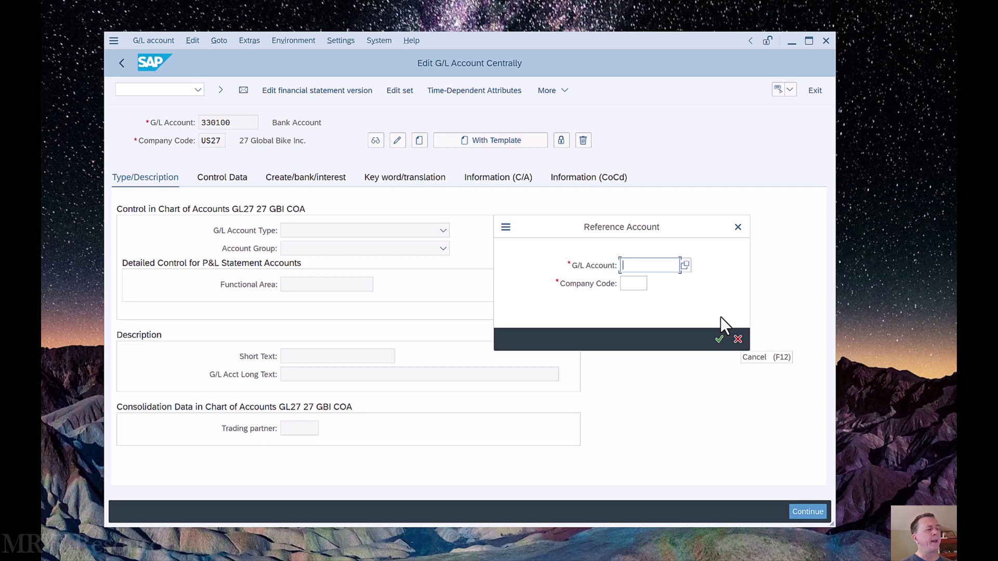
type("330")
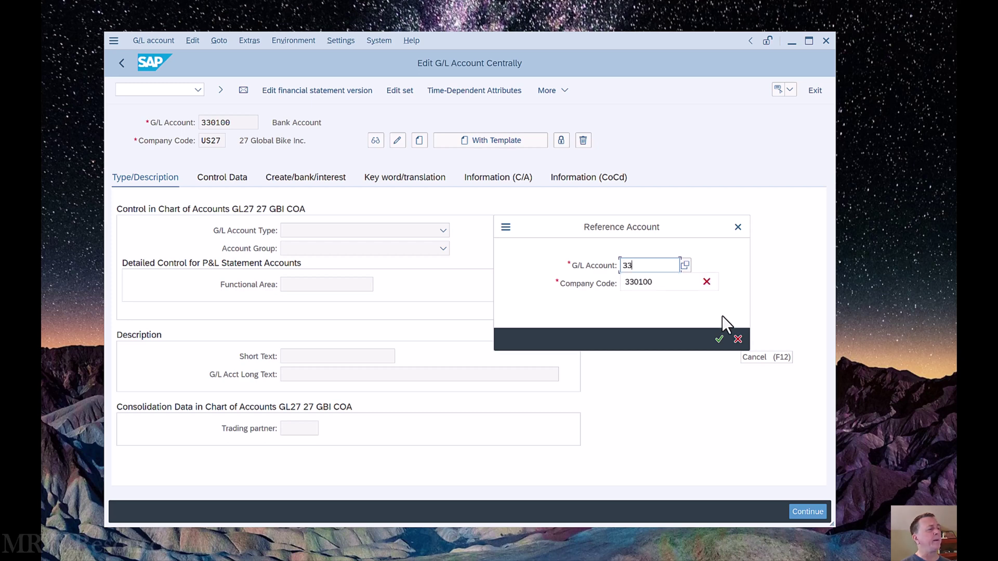
left_click(656, 282)
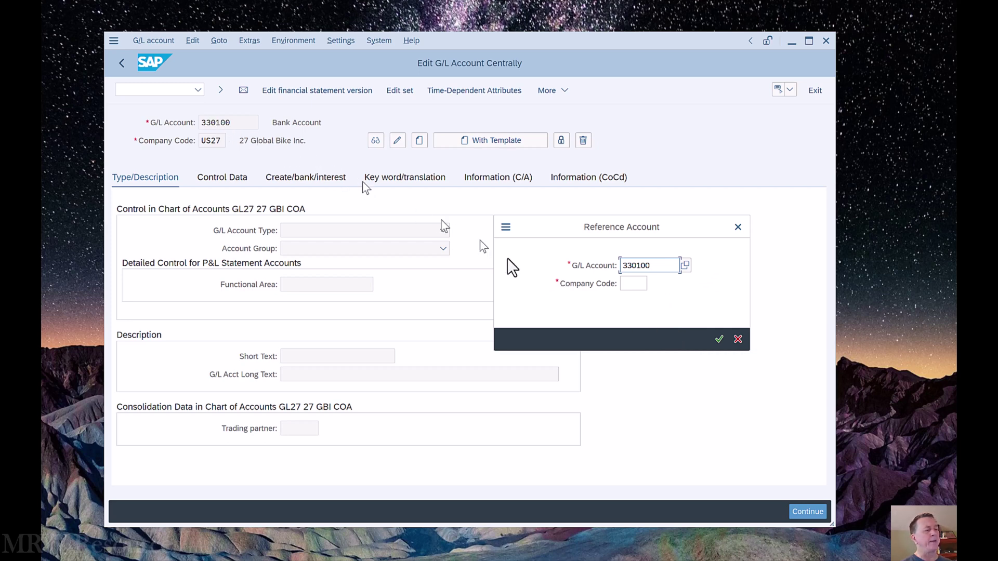
left_click(634, 283)
type("US00")
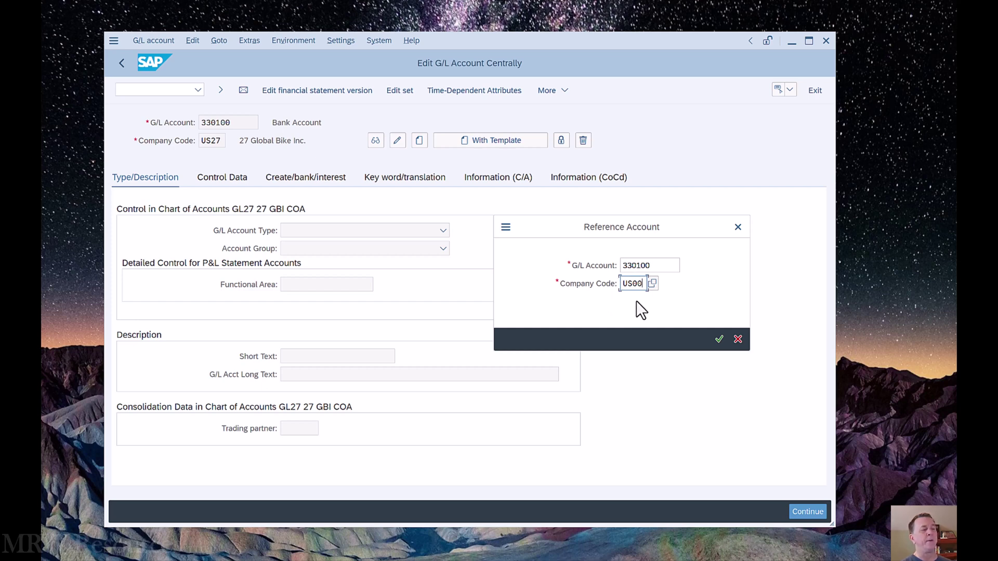
left_click(719, 339)
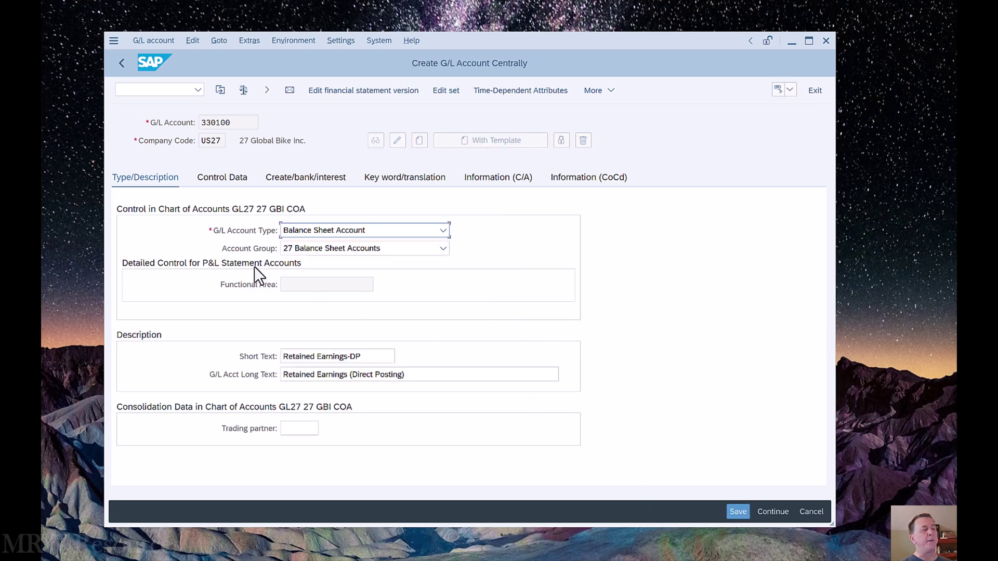
Review the new account's type/description, control data and create/bank/interest settings, save the G/L account, and leave the account screen
key("Down")
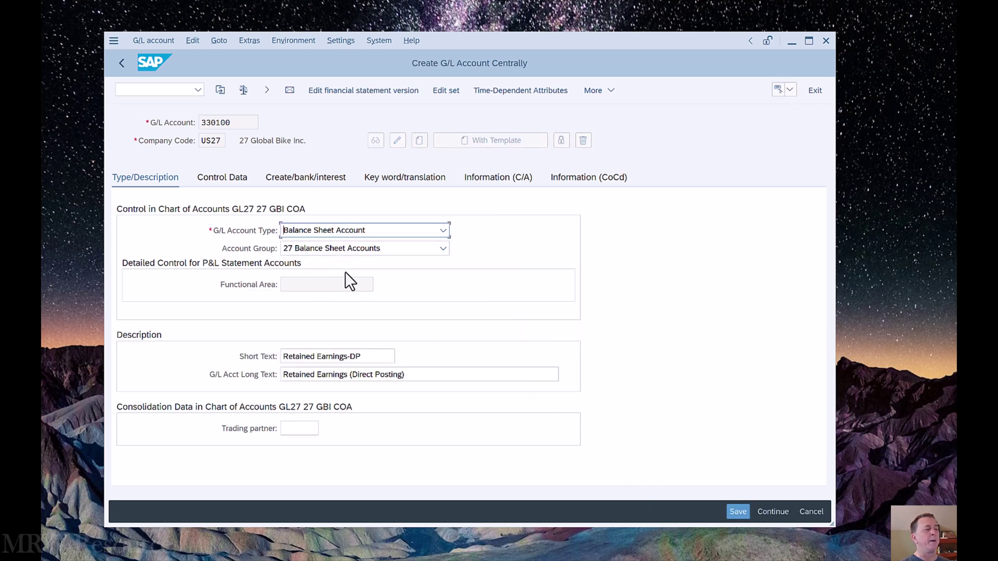
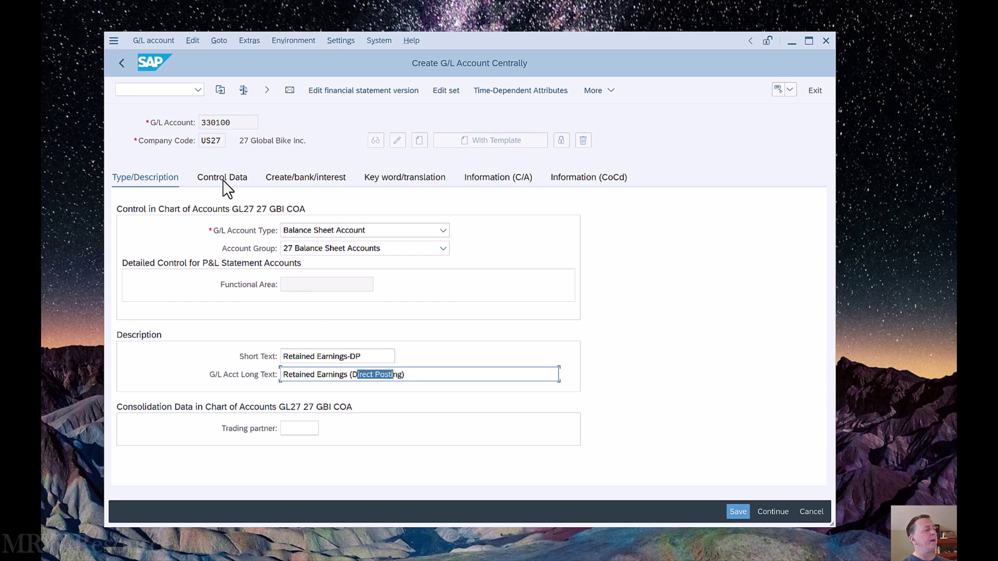
left_click(222, 181)
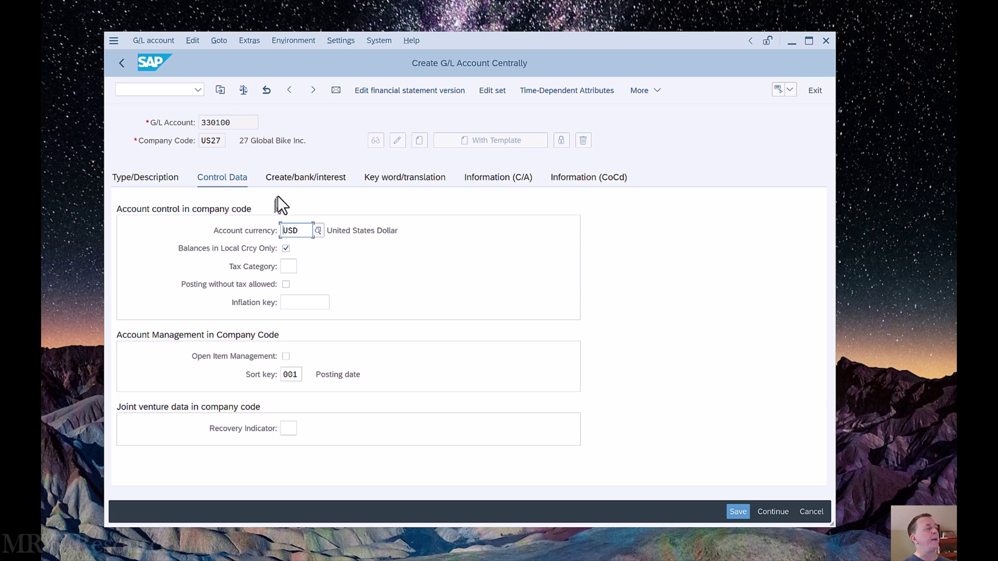
left_click(308, 181)
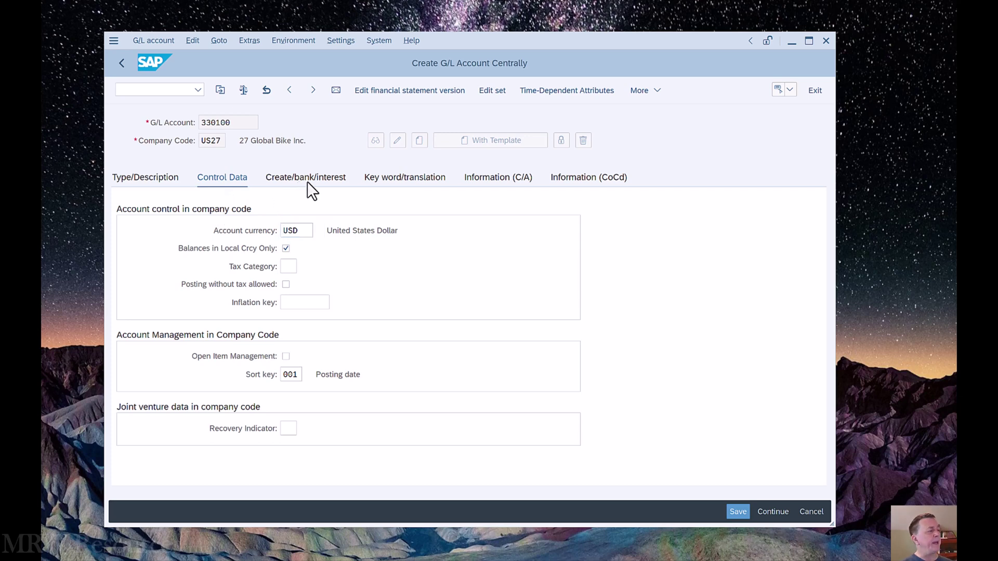
left_click(377, 182)
left_click(130, 180)
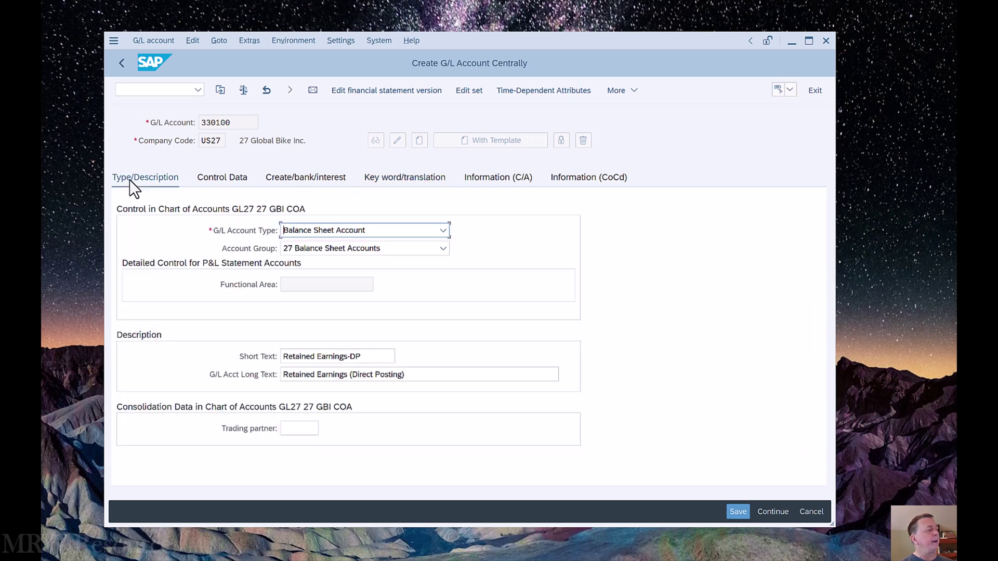
left_click(737, 511)
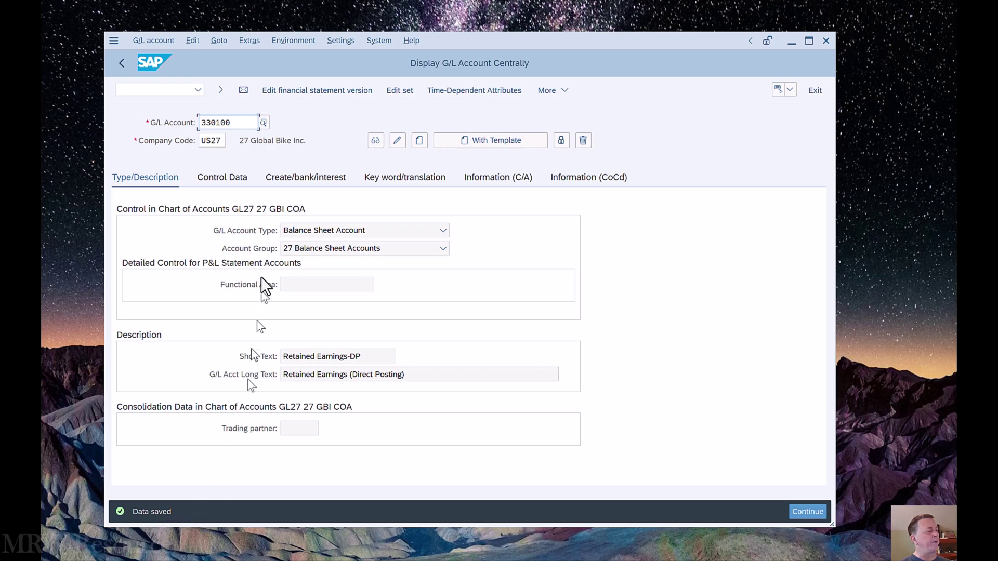
left_click(119, 63)
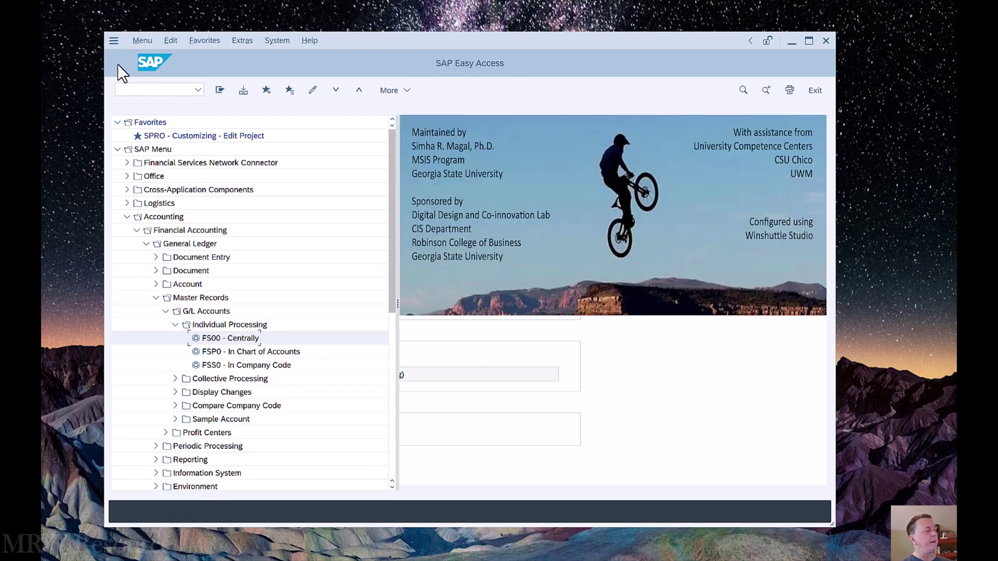
Run the G/L accounts list report for chart of accounts GL27 and company code US27
left_click(197, 90)
left_click(169, 107)
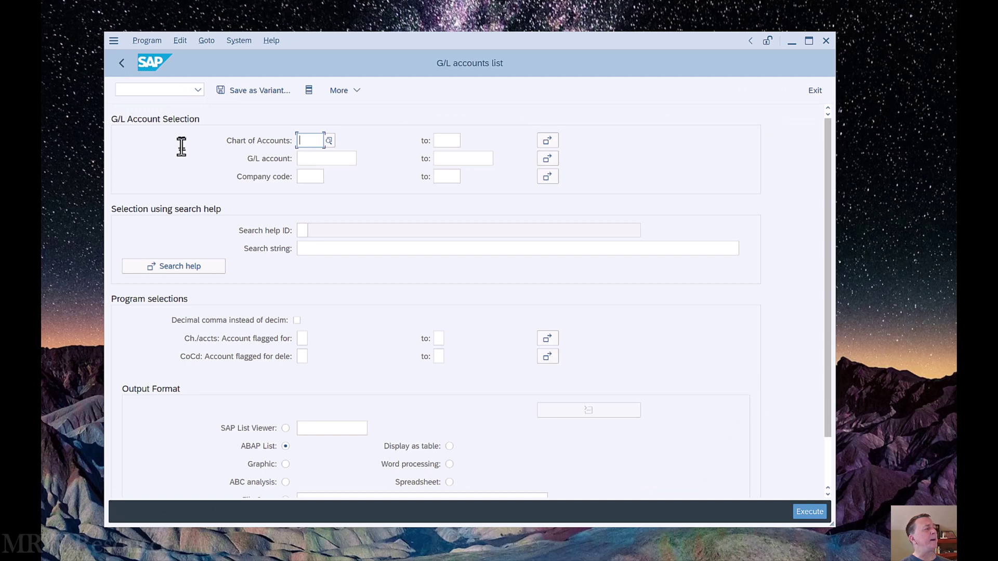
type("GL2")
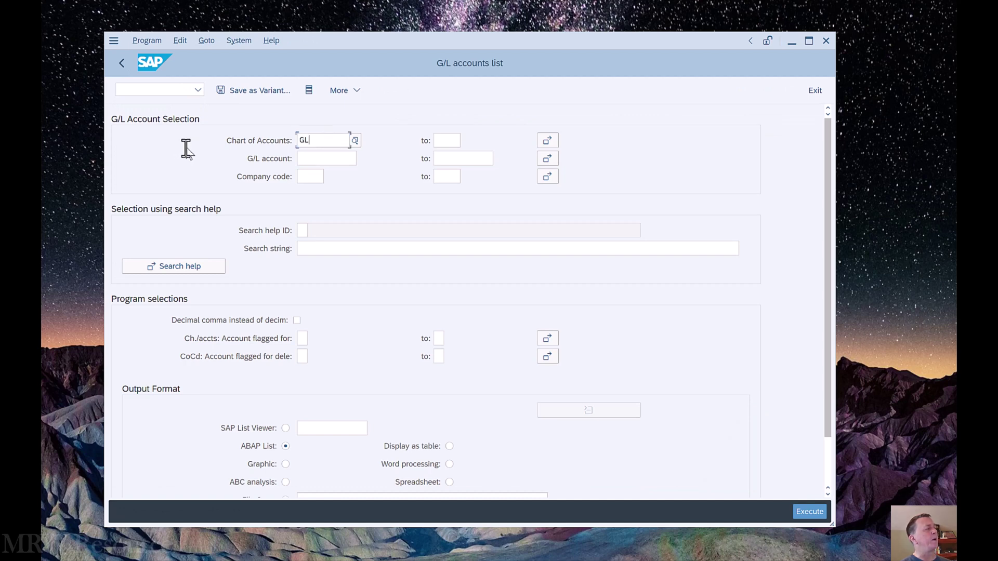
key("Tab")
key("Tab")
key("Tab")
key("Tab")
key("Tab")
key("Tab")
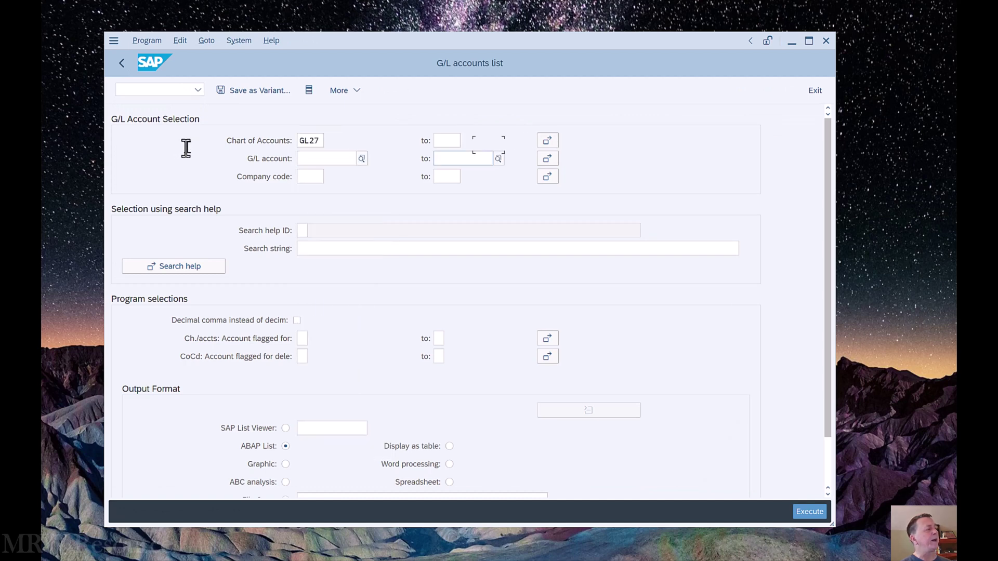
key("shift+Tab")
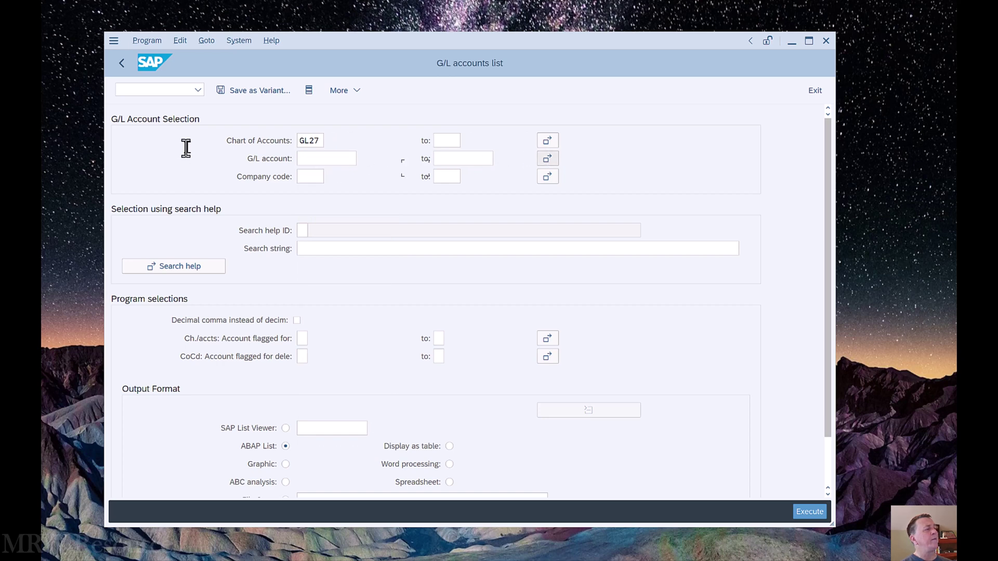
type("US27")
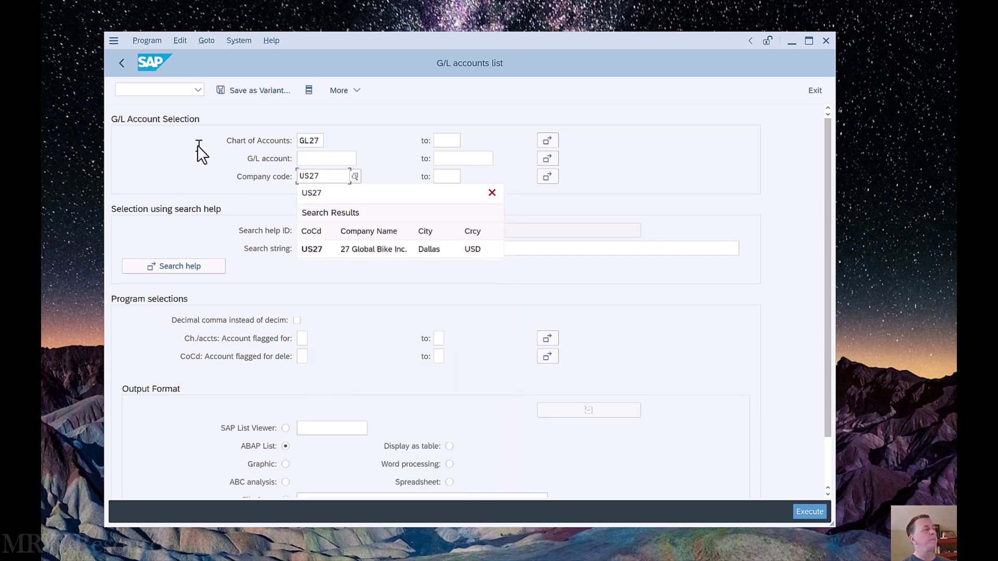
key("F8")
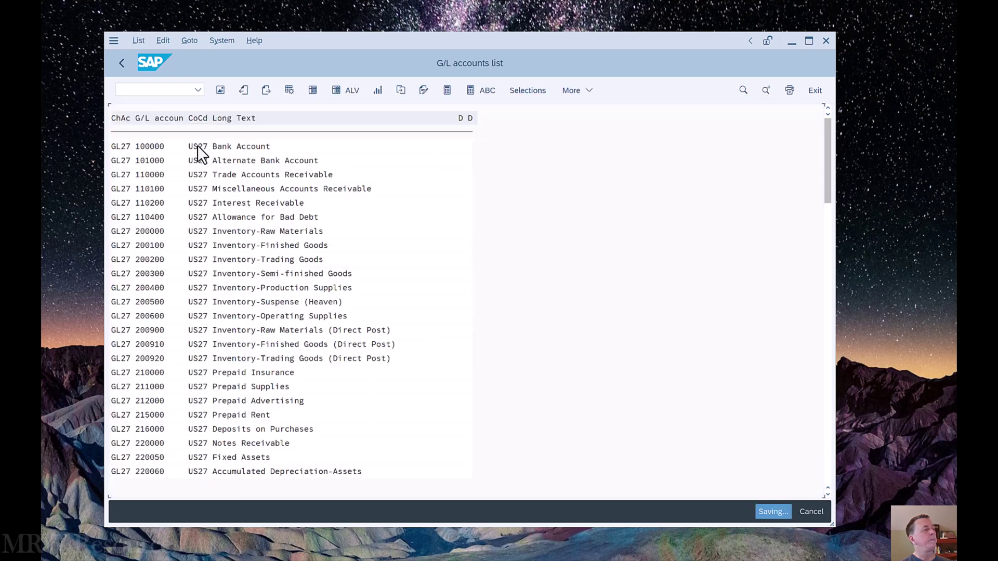
Look through the G/L accounts list for account 330100, and return to SAP Easy Access
left_click(826, 448)
left_click(825, 446)
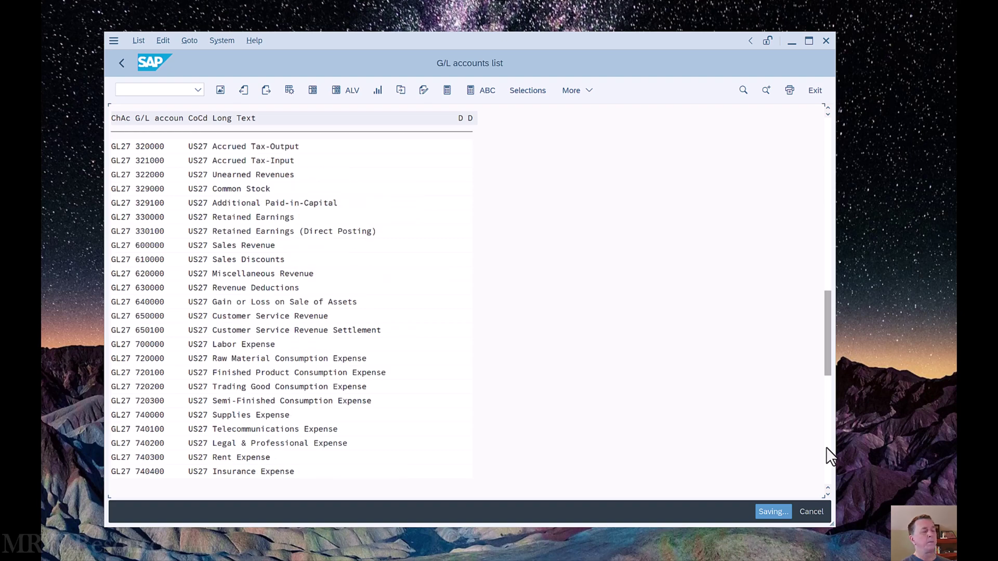
left_click(825, 447)
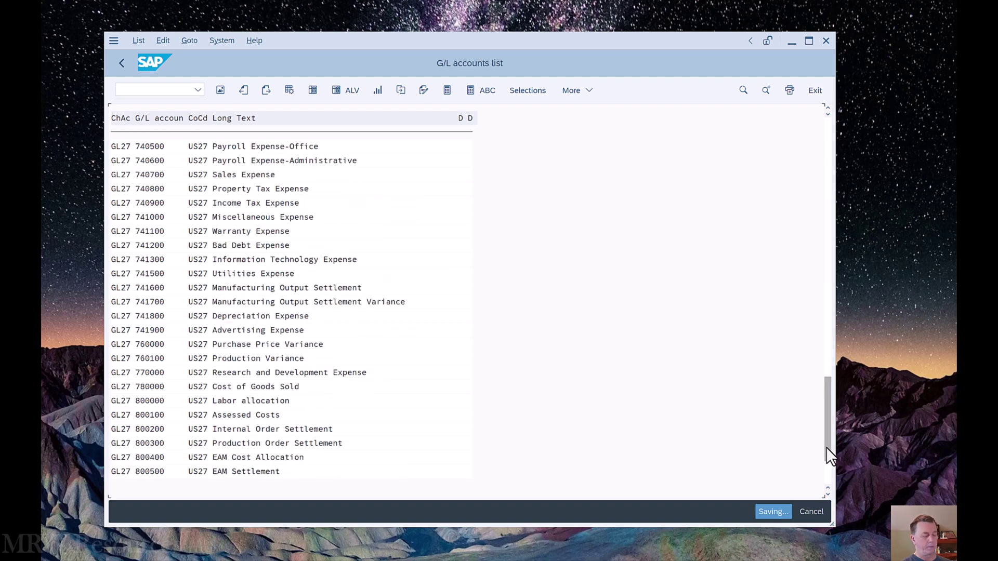
left_click(827, 226)
left_click(826, 225)
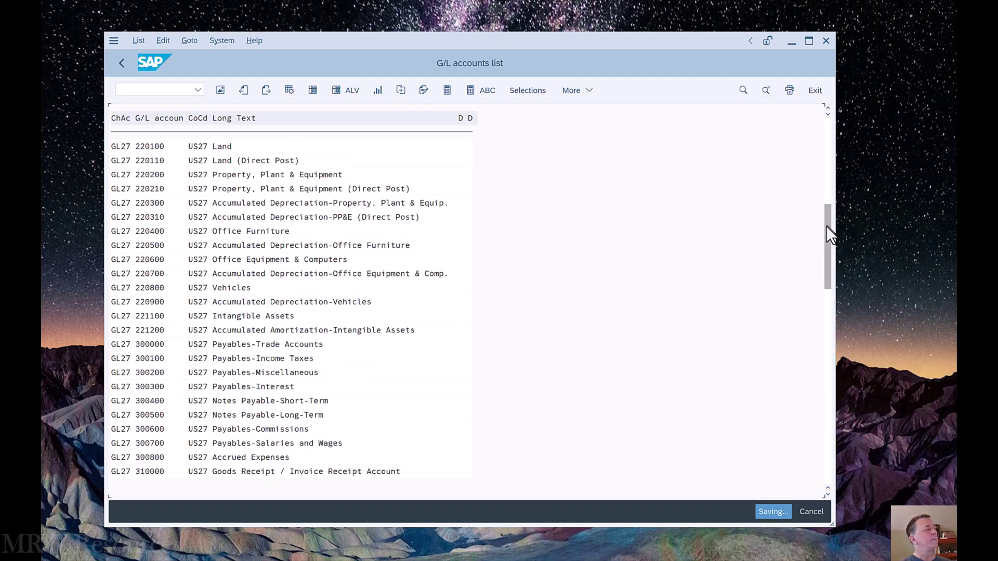
left_click(827, 441)
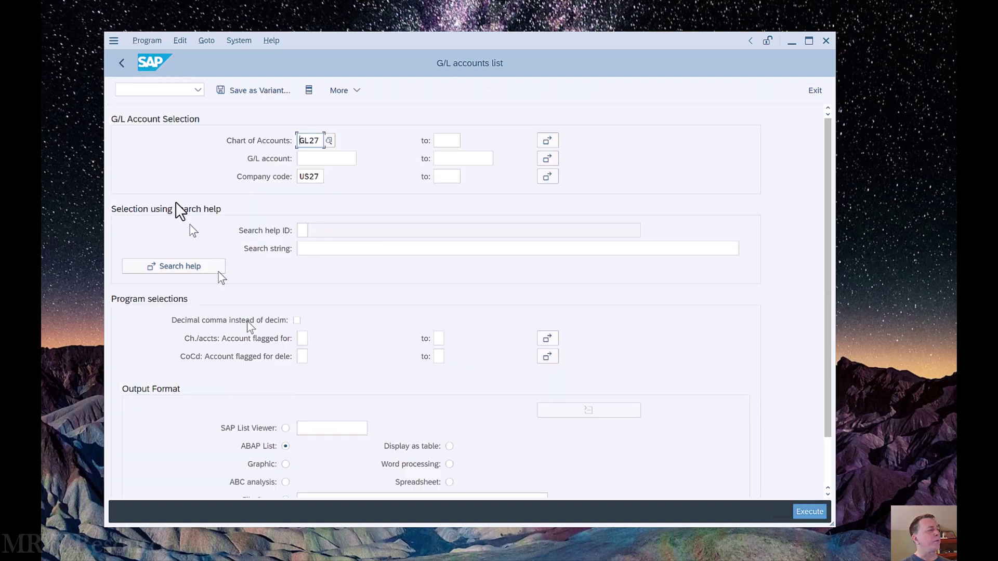
left_click(118, 63)
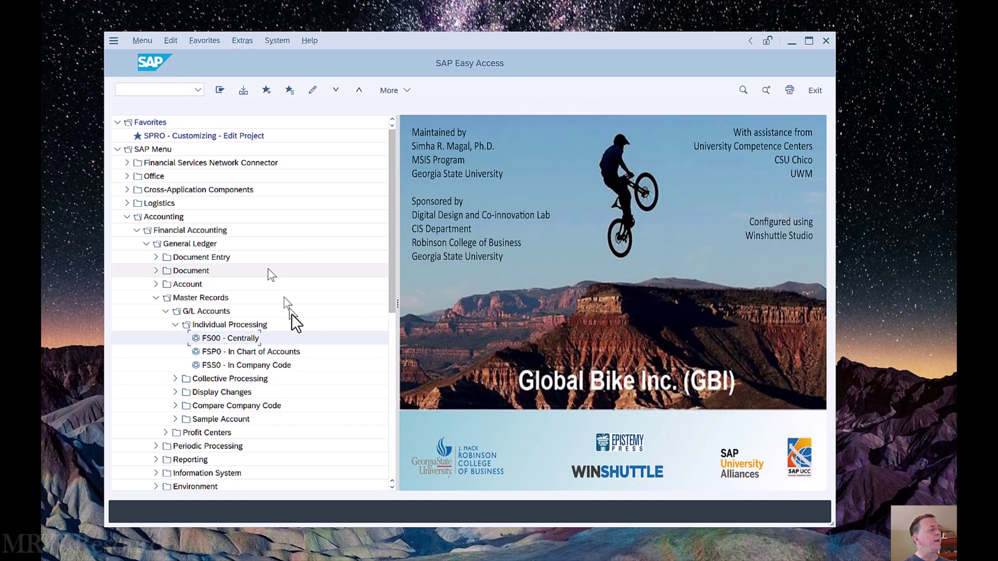